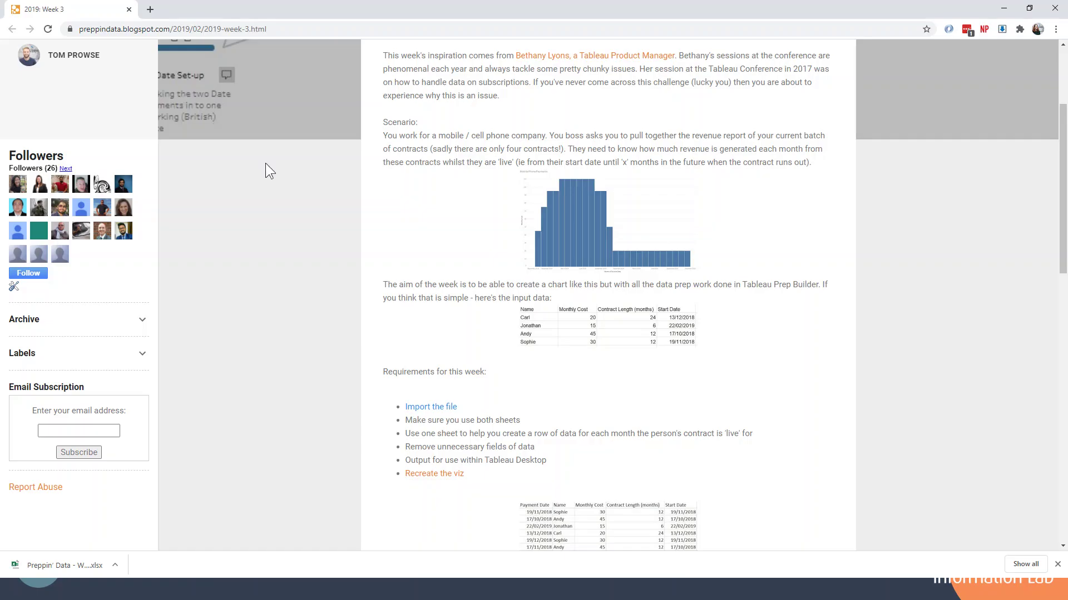
- Scroll the Preppin' Data blog back up to the top of the 2019: Week 3 post
scroll(428, 178, "up", 3)
scroll(431, 161, "up", 1)
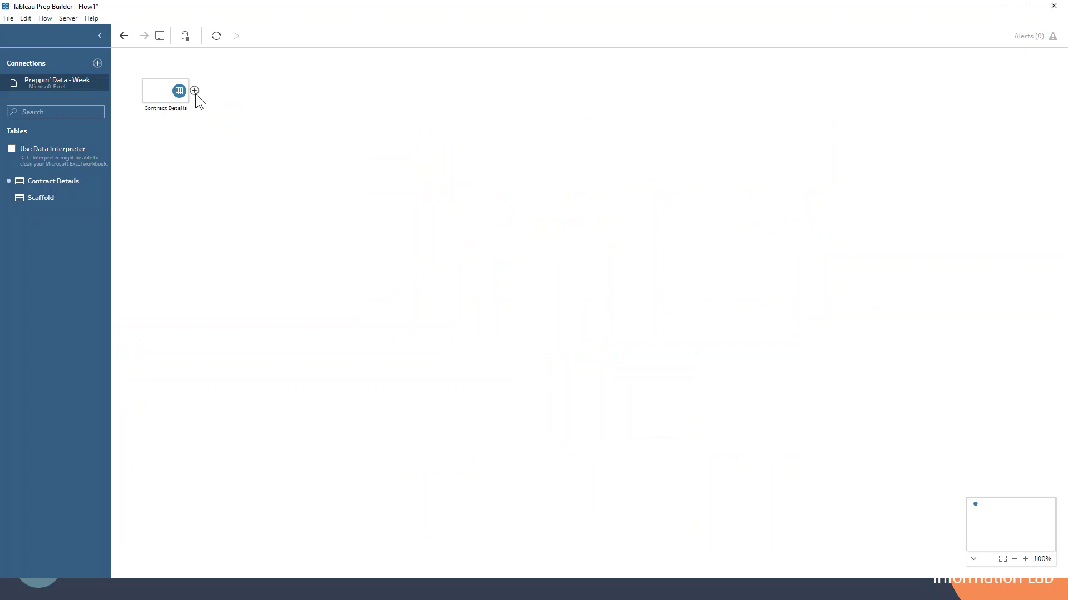
- Add a Clean step, Clean 1, after the Contract Details input
left_click(194, 90)
left_click(214, 116)
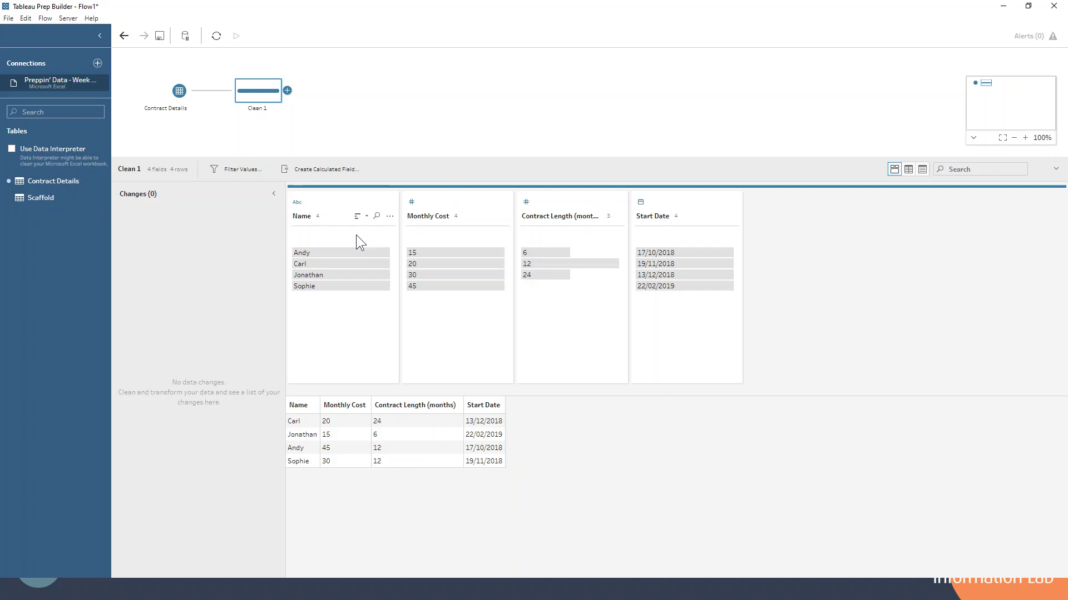
left_click(350, 251)
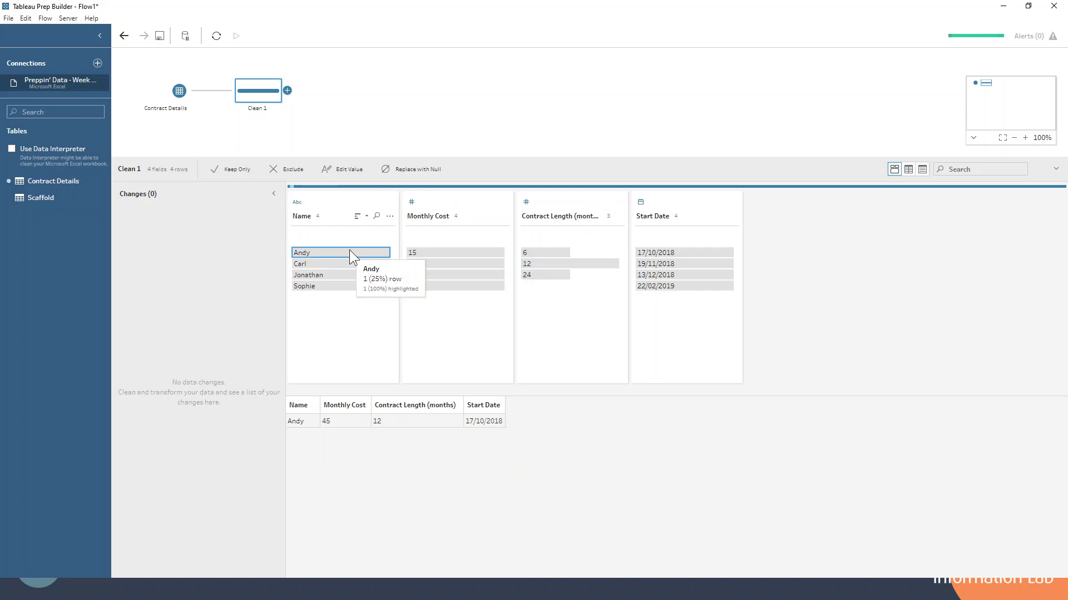
left_click(236, 173)
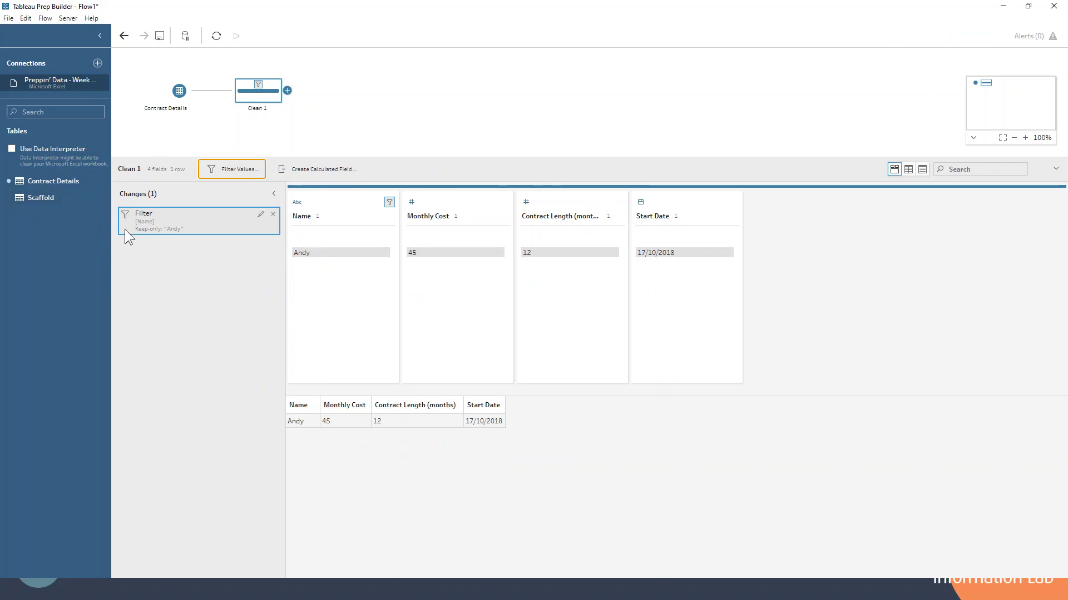
left_click(273, 215)
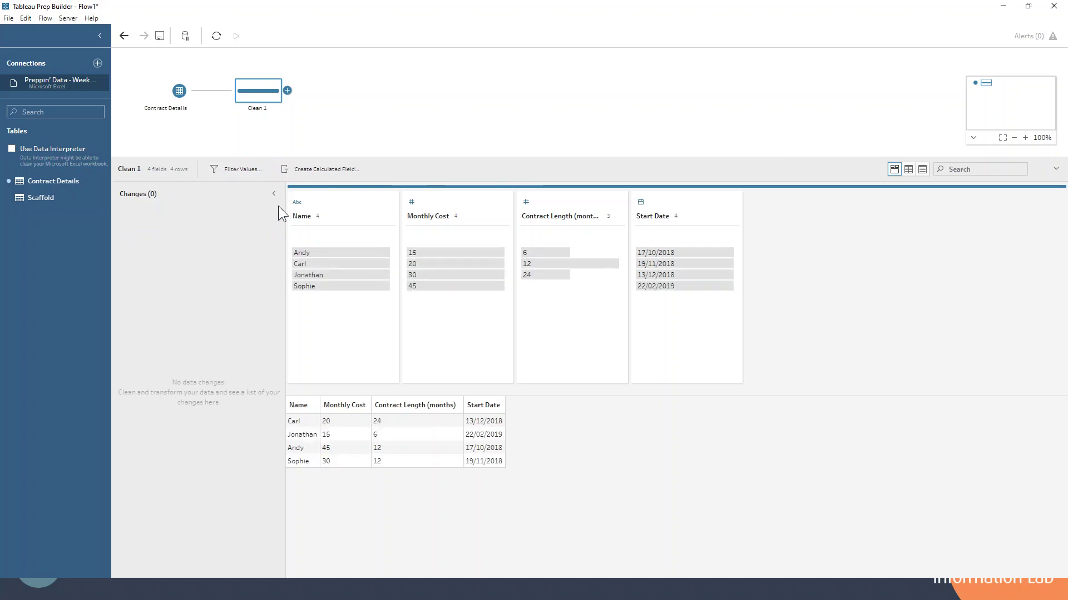
left_click(322, 265)
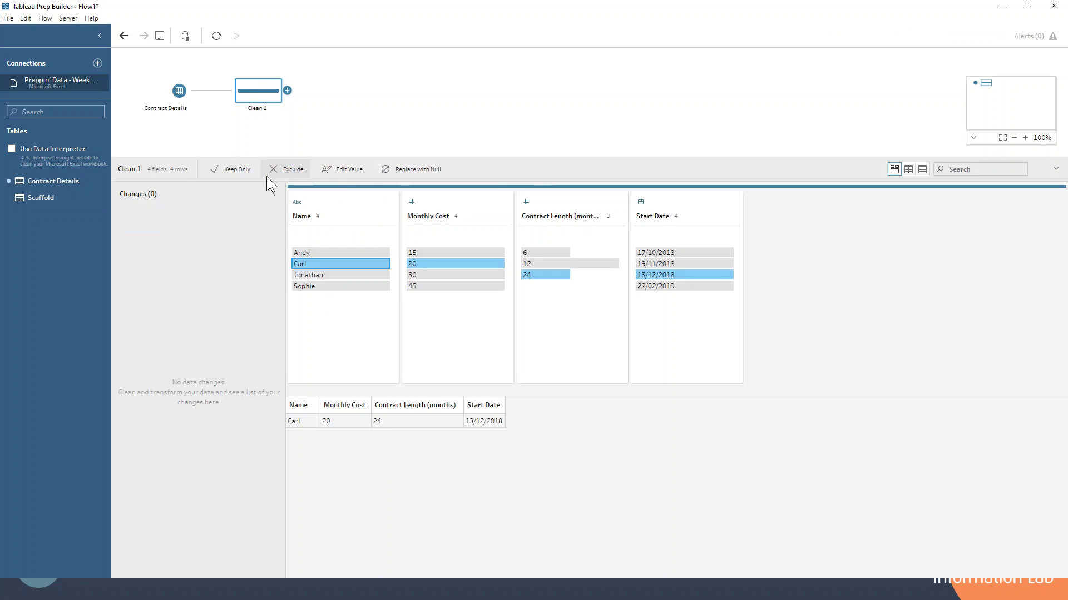
left_click(281, 172)
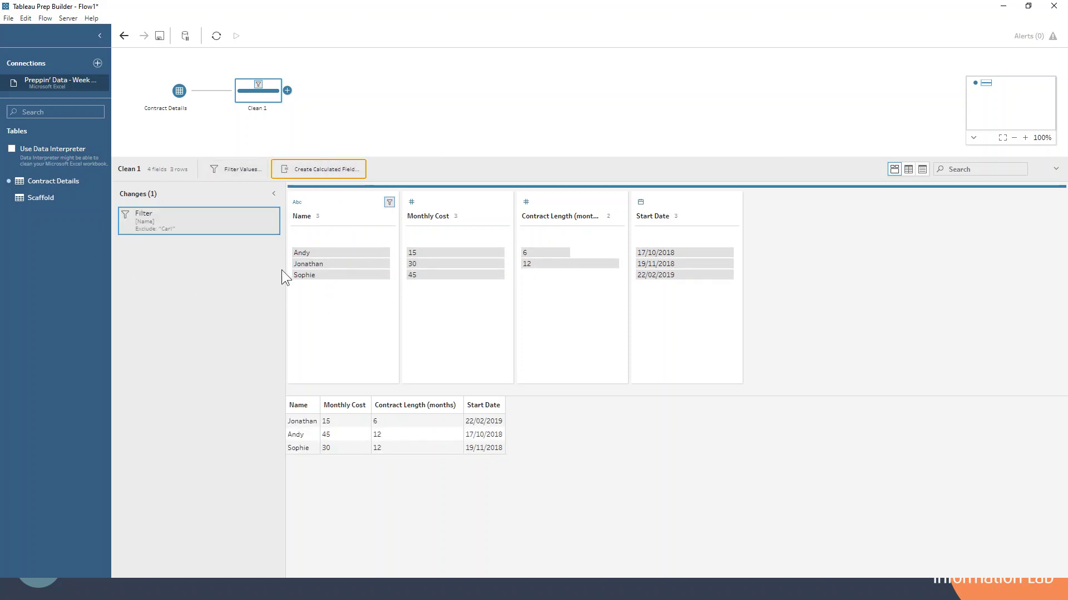
mouse_move(270, 221)
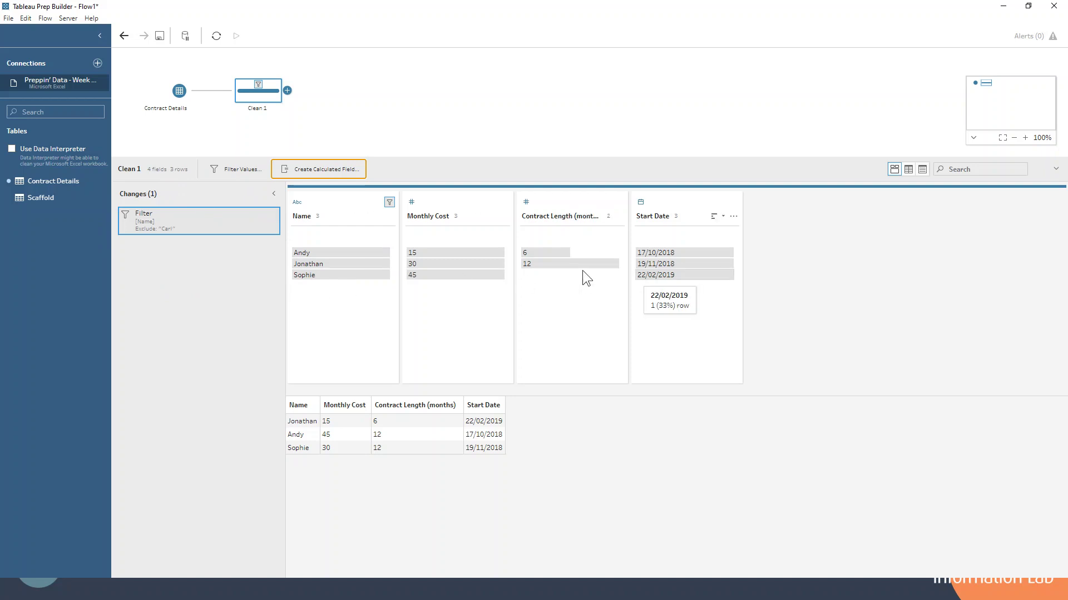
left_click(273, 215)
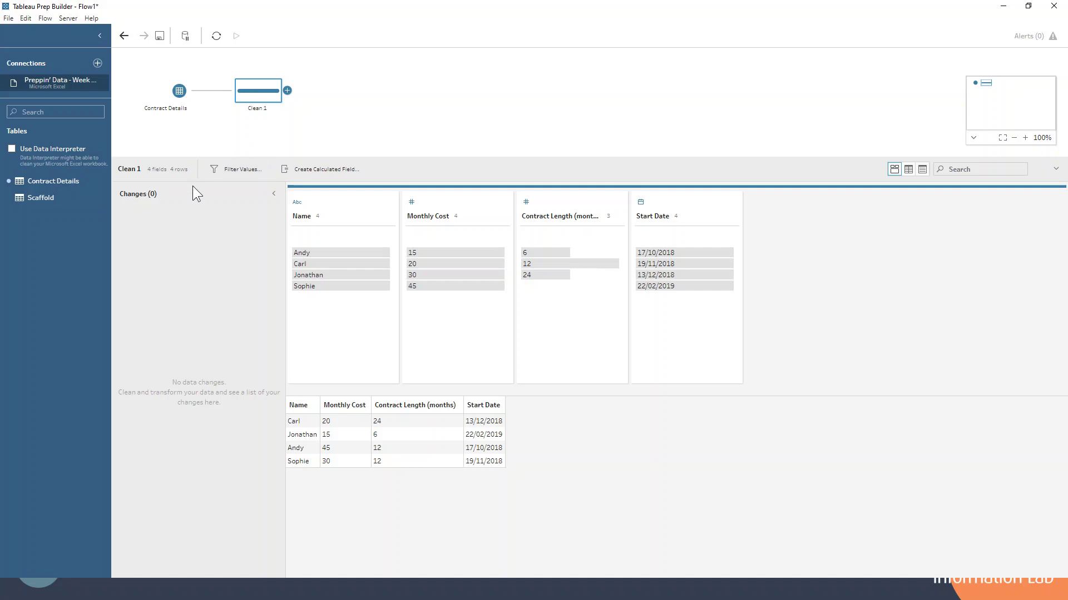
left_click(352, 196)
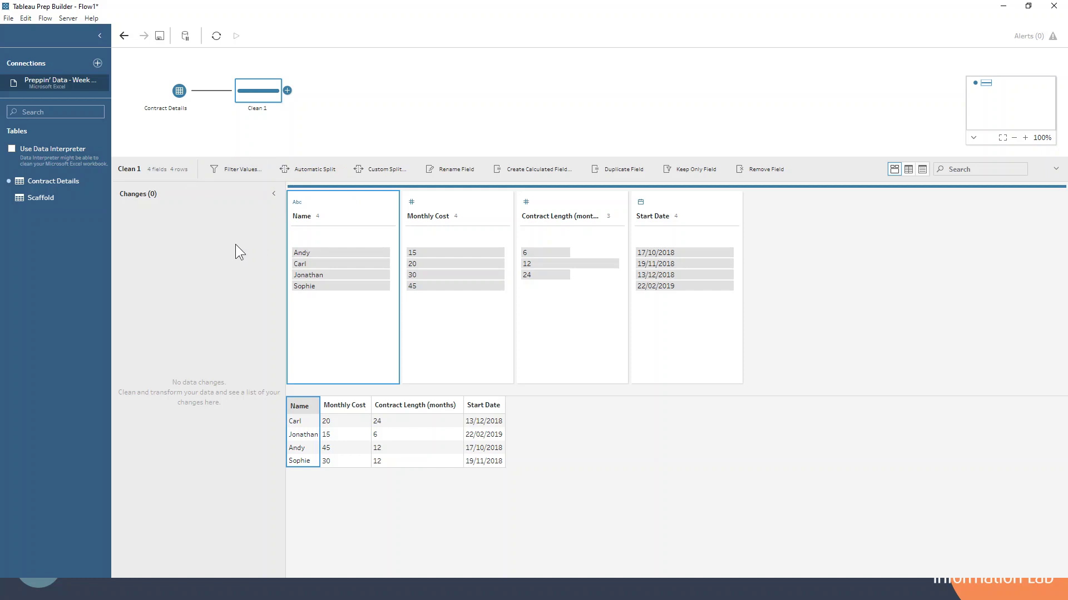
left_click(195, 244)
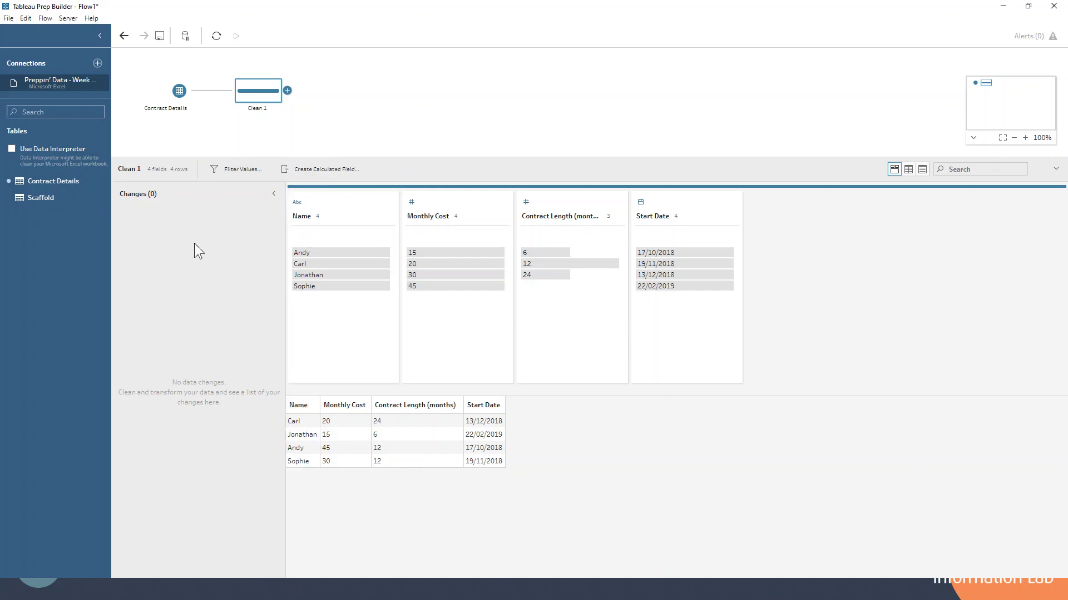
left_click(222, 171)
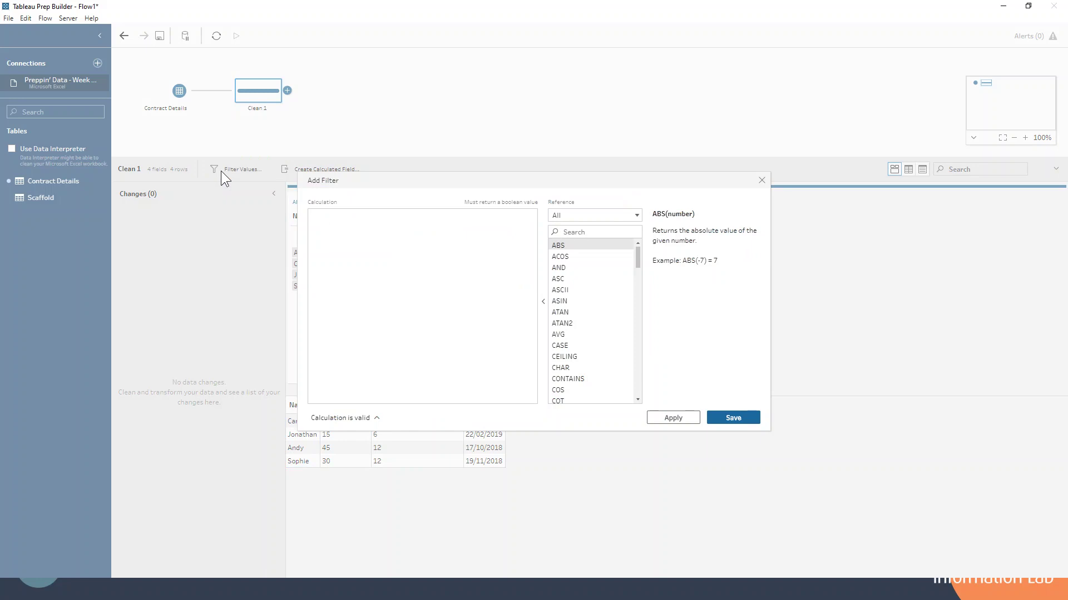
type("[Na")
key("Return")
type("=\"carl\"")
key("Left")
key("Left")
key("BackSpace")
type("C")
key("Return")
key("BackSpace")
left_click(739, 416)
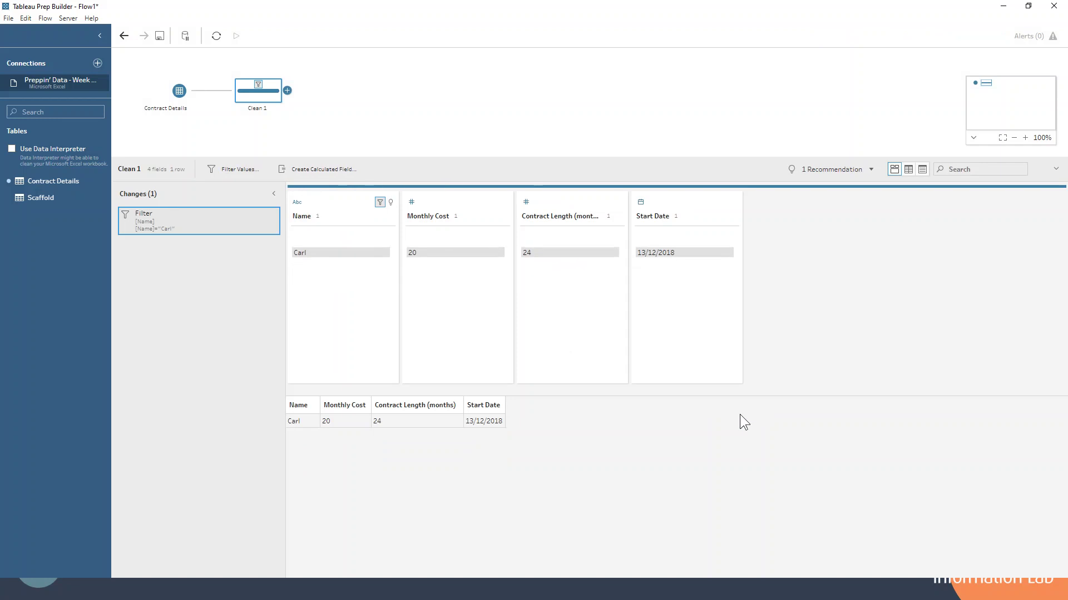
mouse_move(262, 217)
left_click(273, 214)
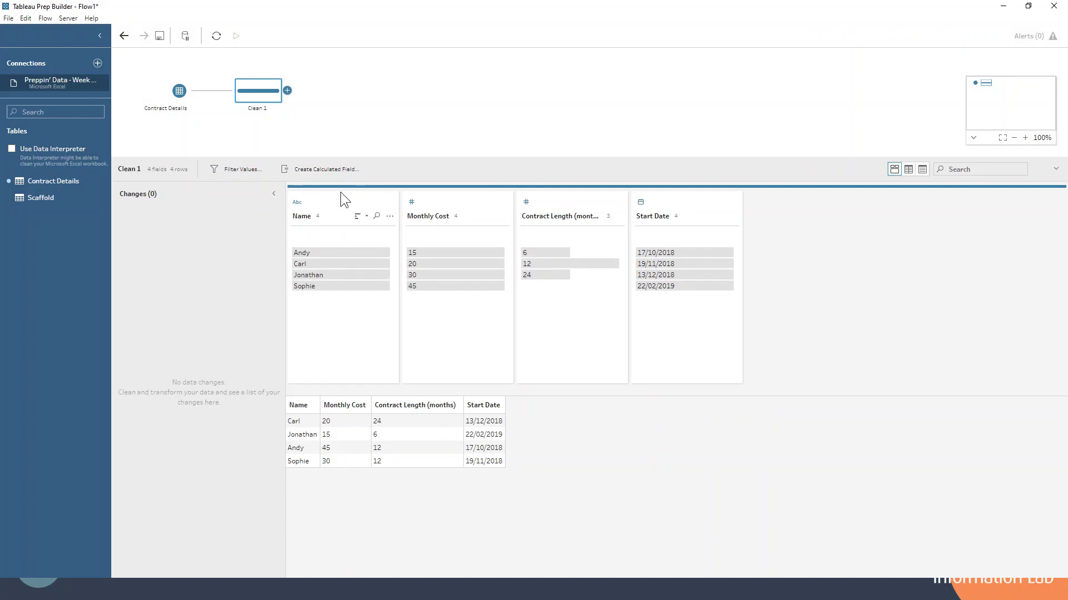
left_click(392, 219)
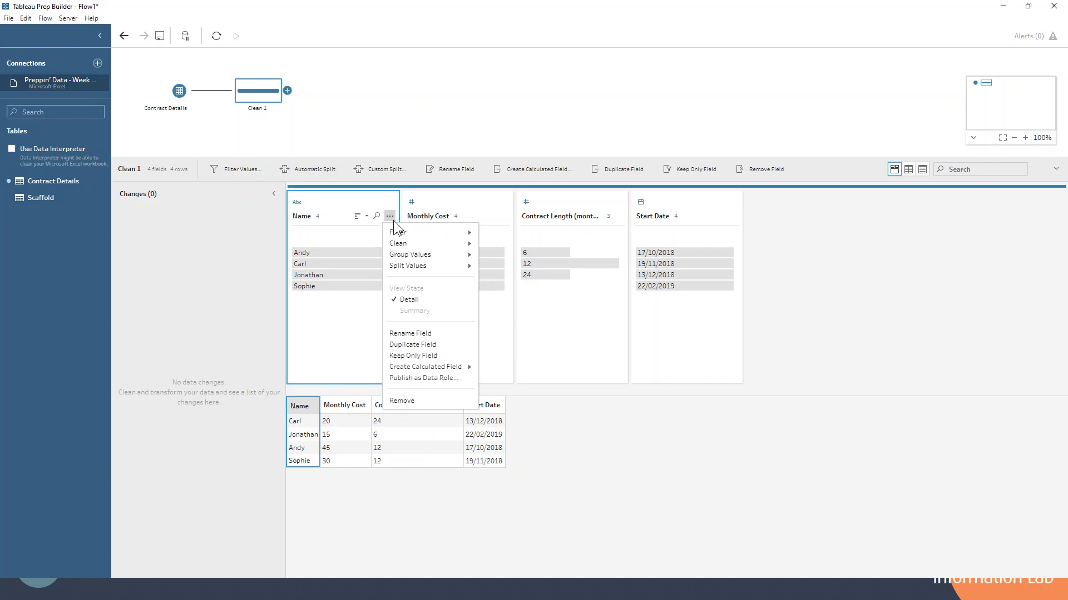
mouse_move(418, 236)
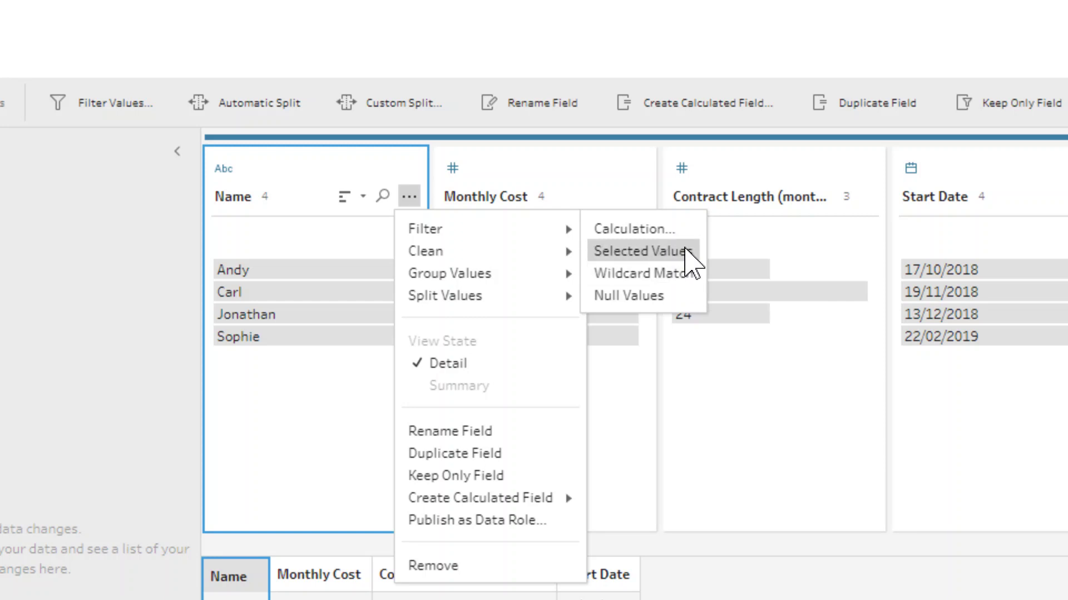
left_click(640, 251)
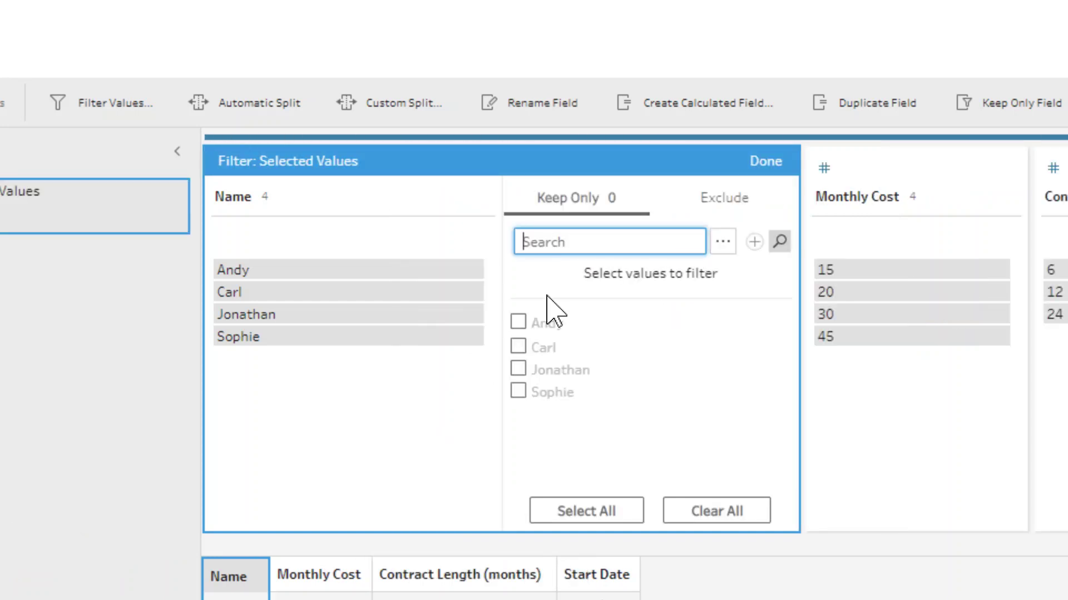
left_click(519, 322)
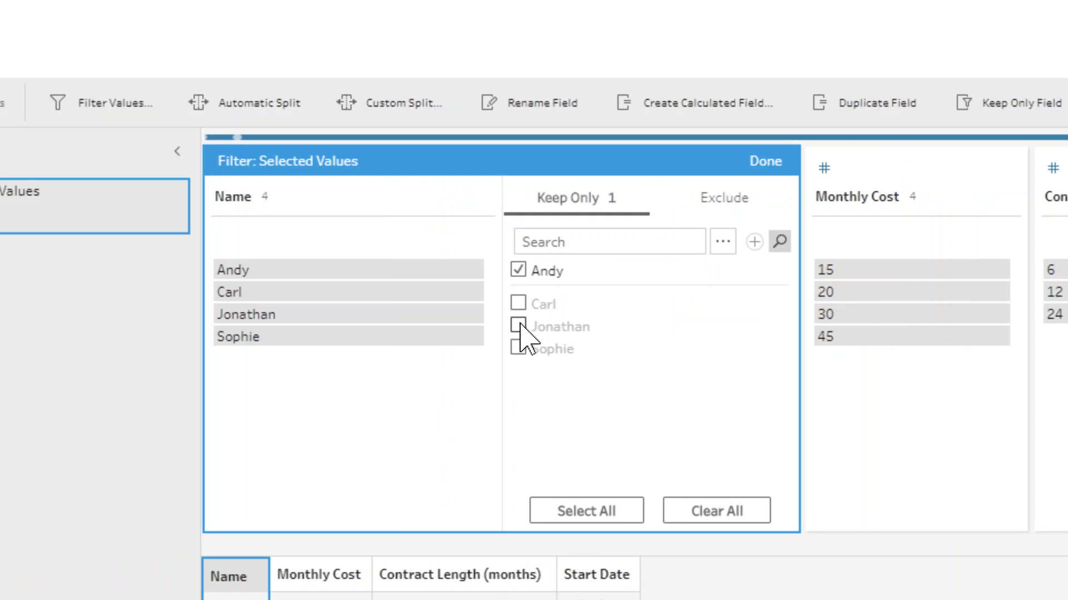
left_click(518, 303)
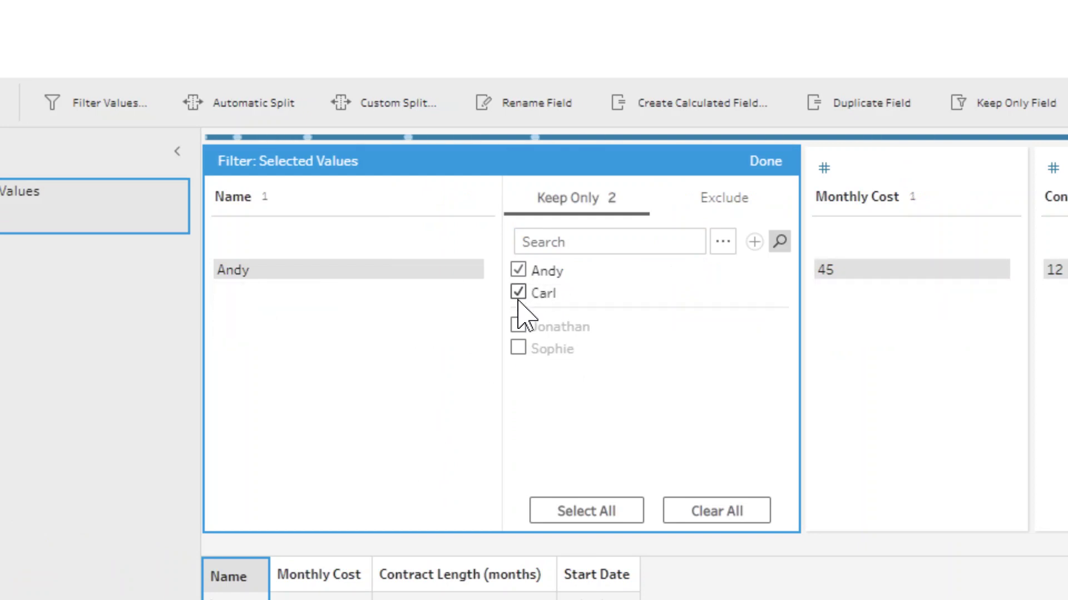
left_click(711, 199)
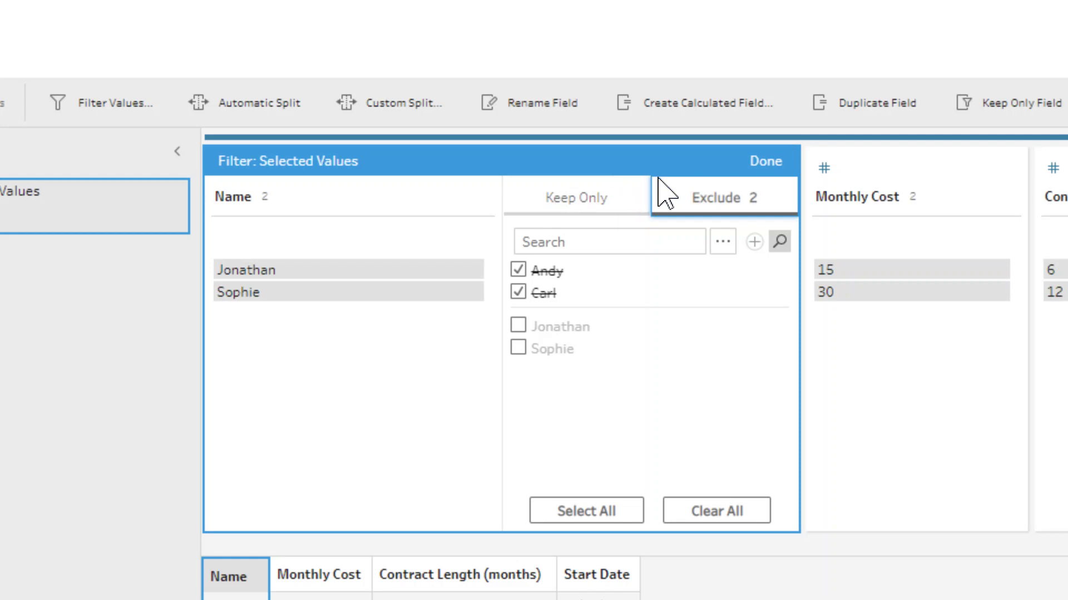
left_click(766, 161)
mouse_move(158, 215)
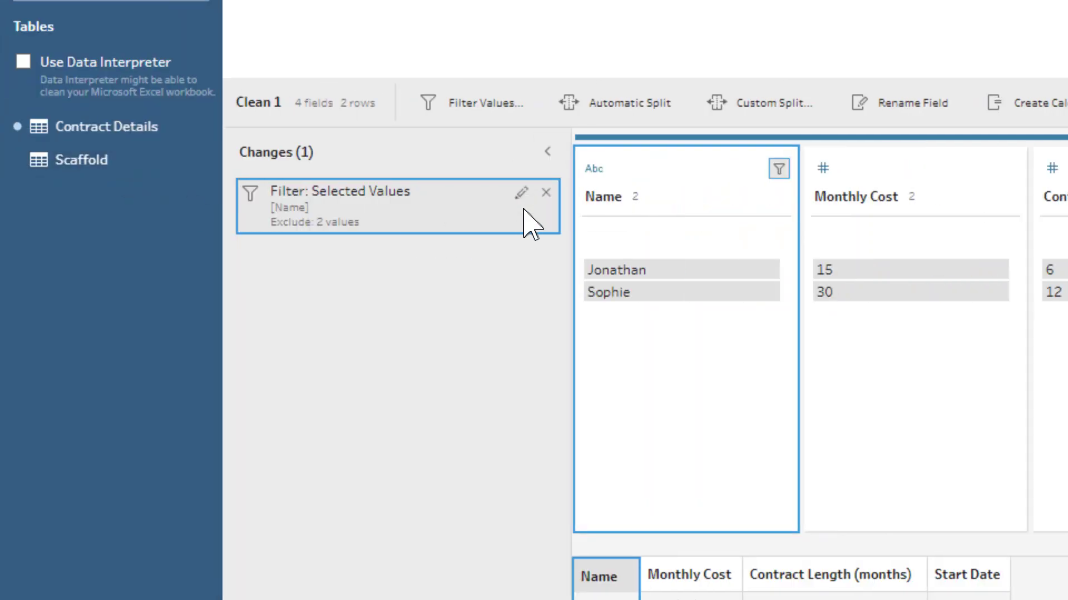
left_click(546, 194)
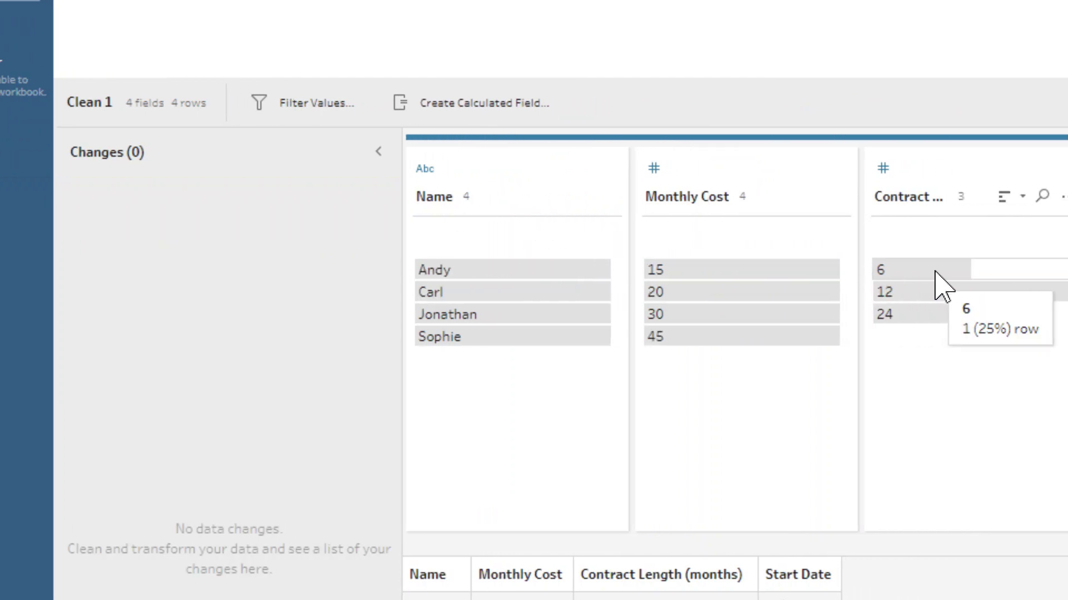
- Select Andy in the Name profile and bring up the Name field's filter options
left_click(511, 270)
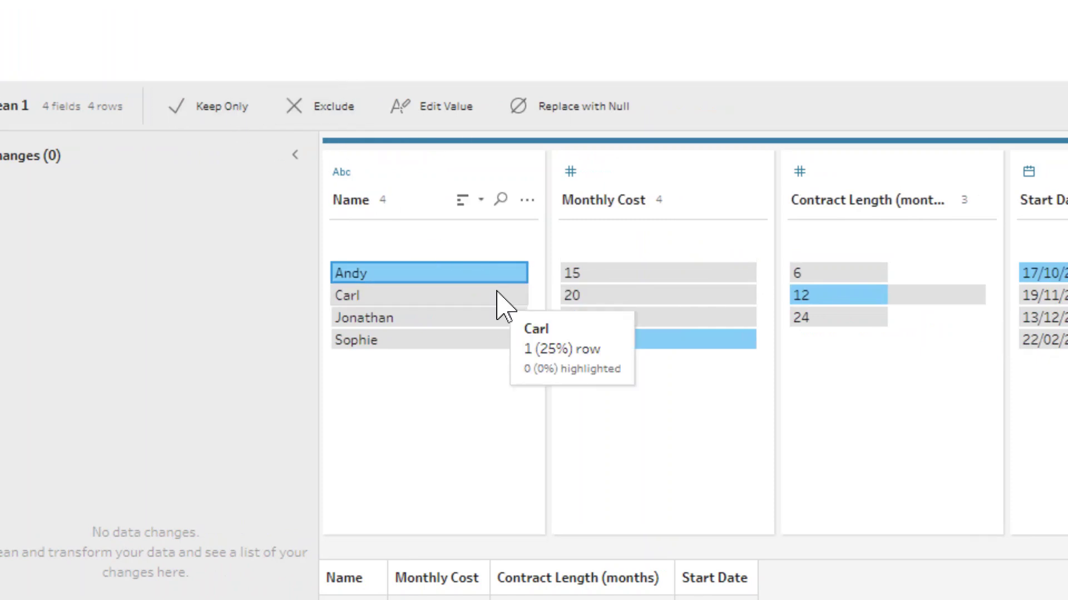
left_click(527, 200)
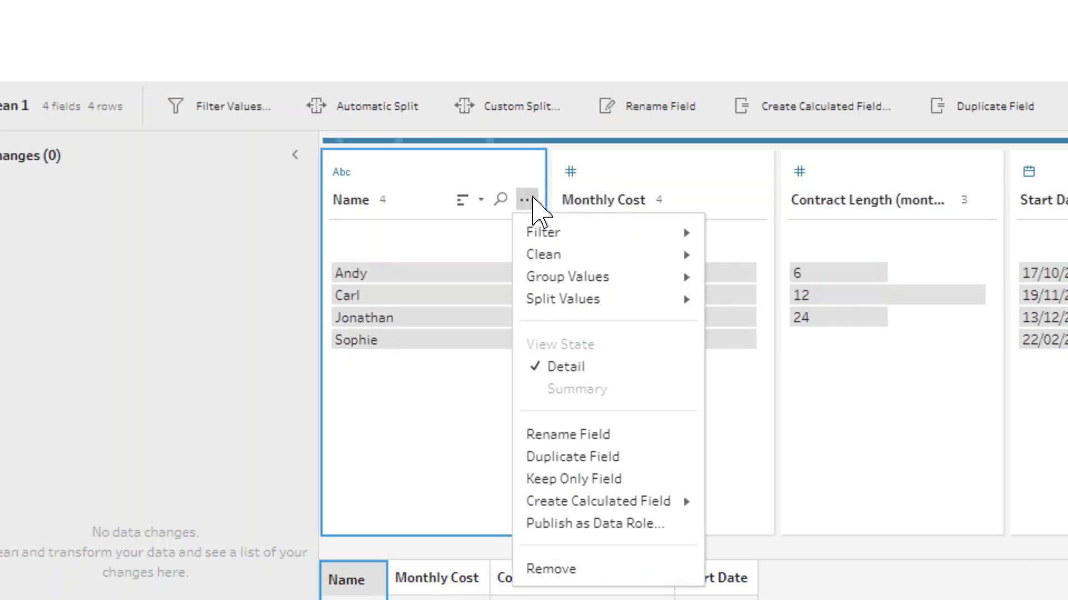
mouse_move(559, 228)
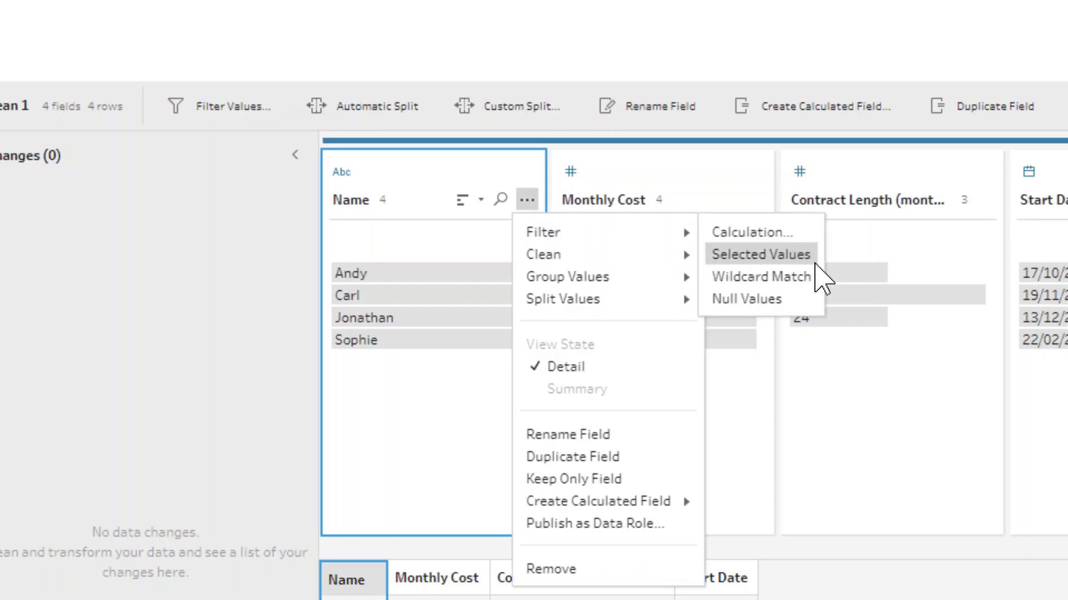
- Filter Name with a Wildcard Match containing 'a', keeping Andy, Carl and Jonathan
left_click(813, 289)
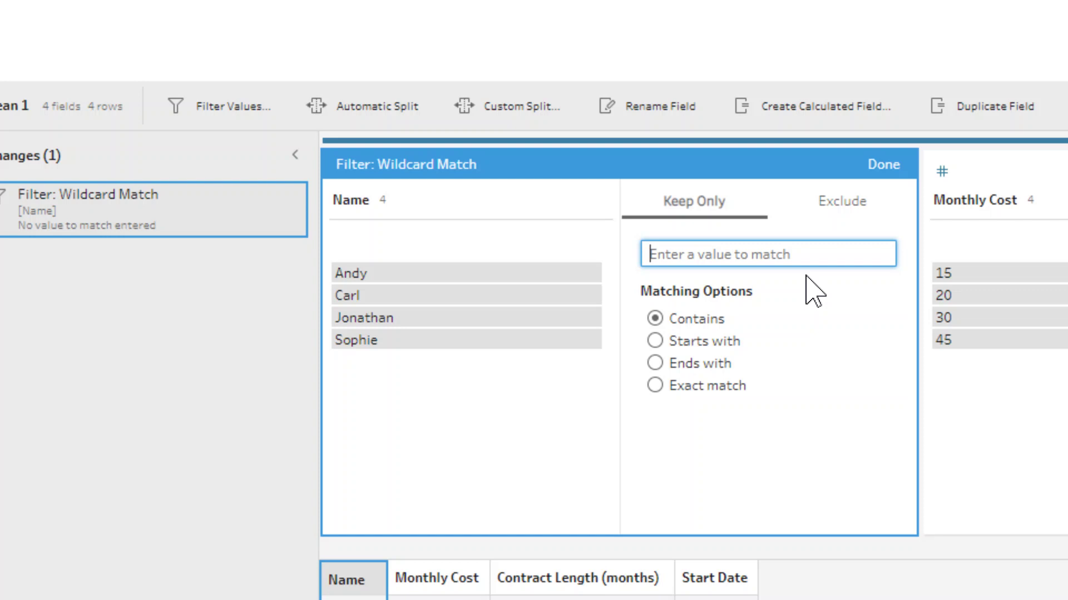
type("a")
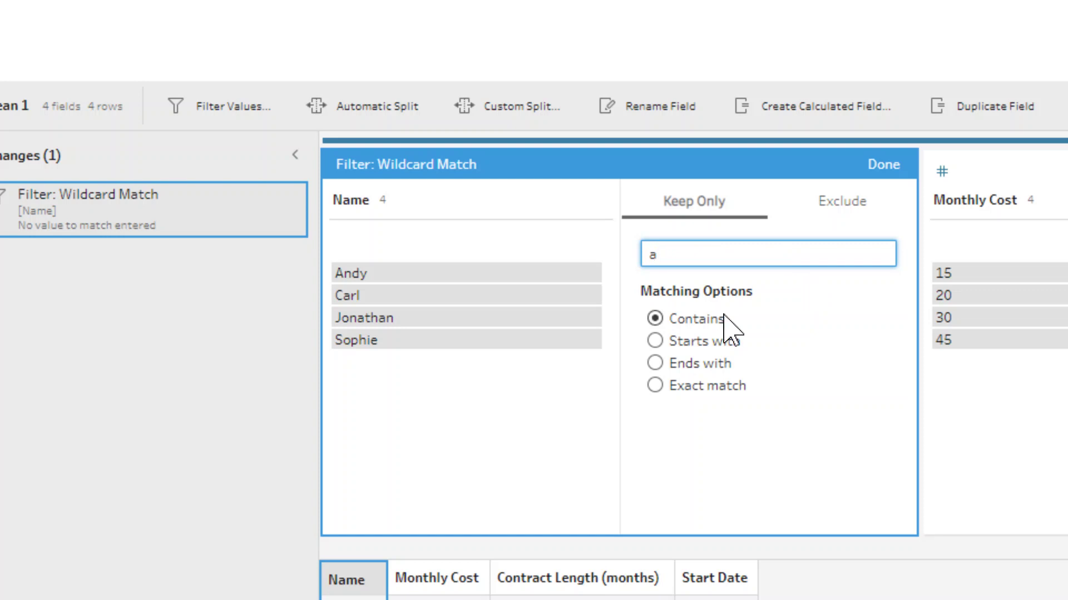
left_click(868, 164)
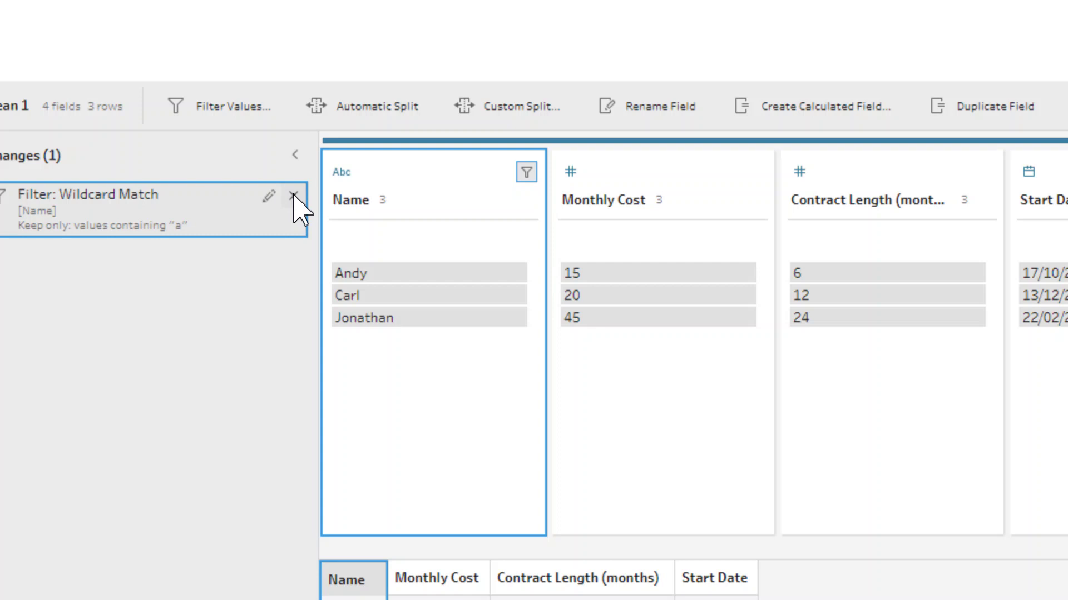
- Remove the wildcard filter, then apply and remove a non-null Null Values filter on Name
left_click(293, 196)
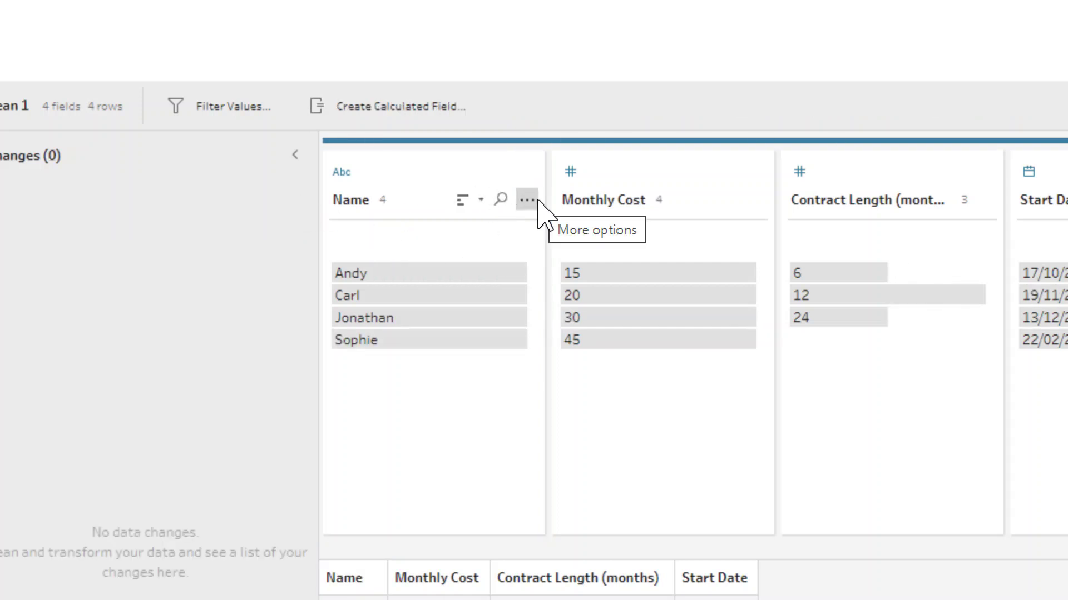
left_click(528, 200)
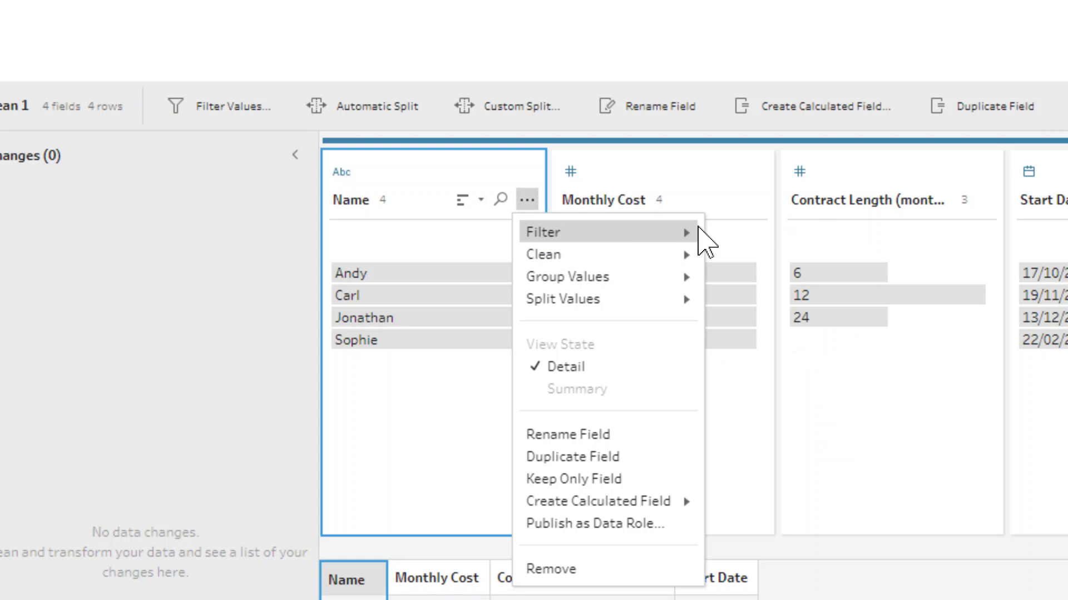
mouse_move(695, 233)
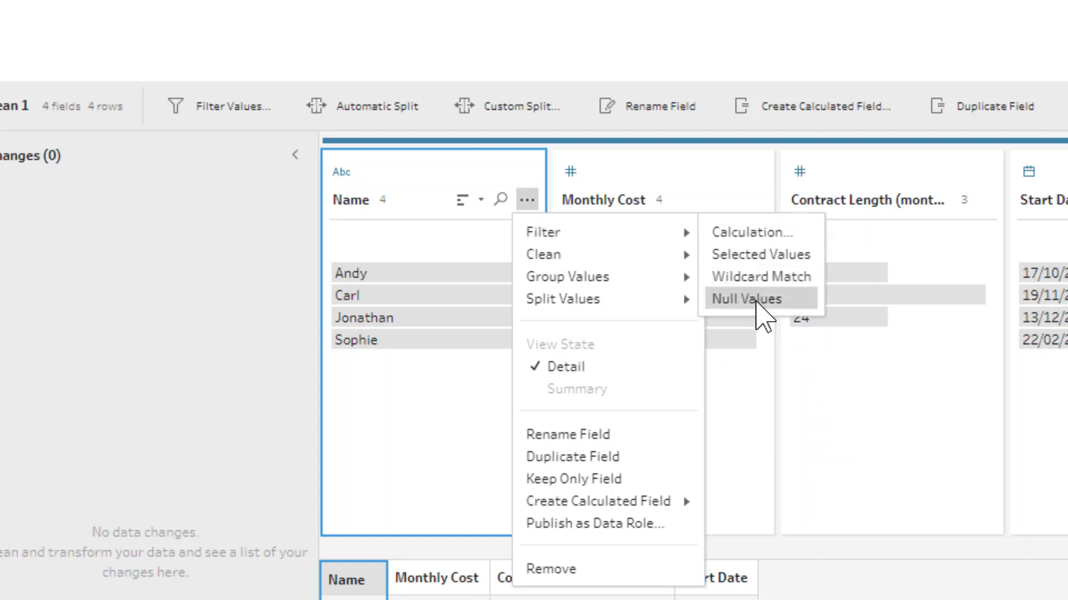
left_click(747, 299)
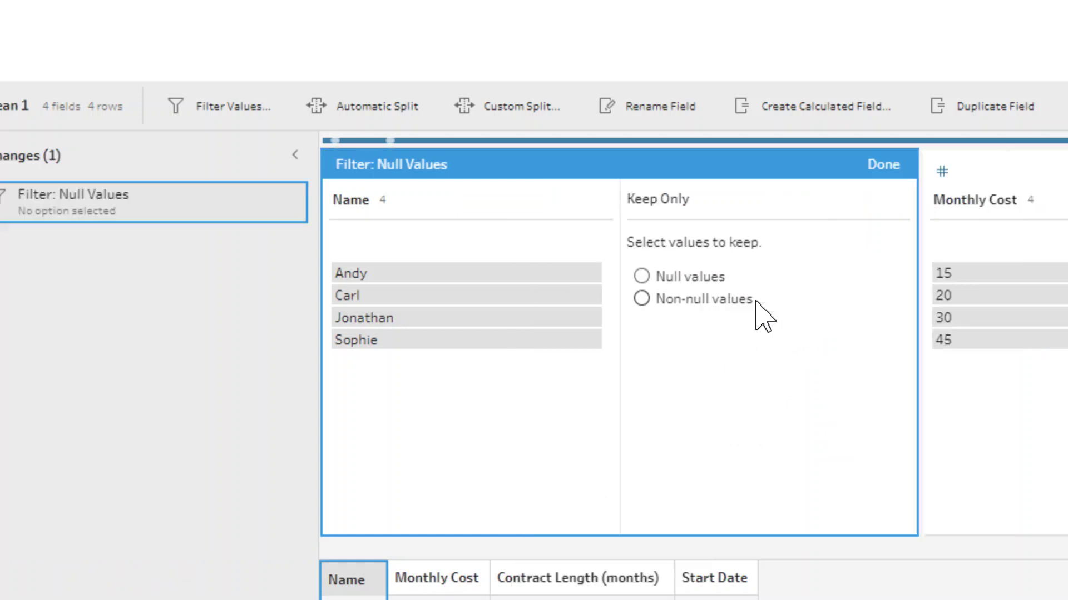
left_click(656, 303)
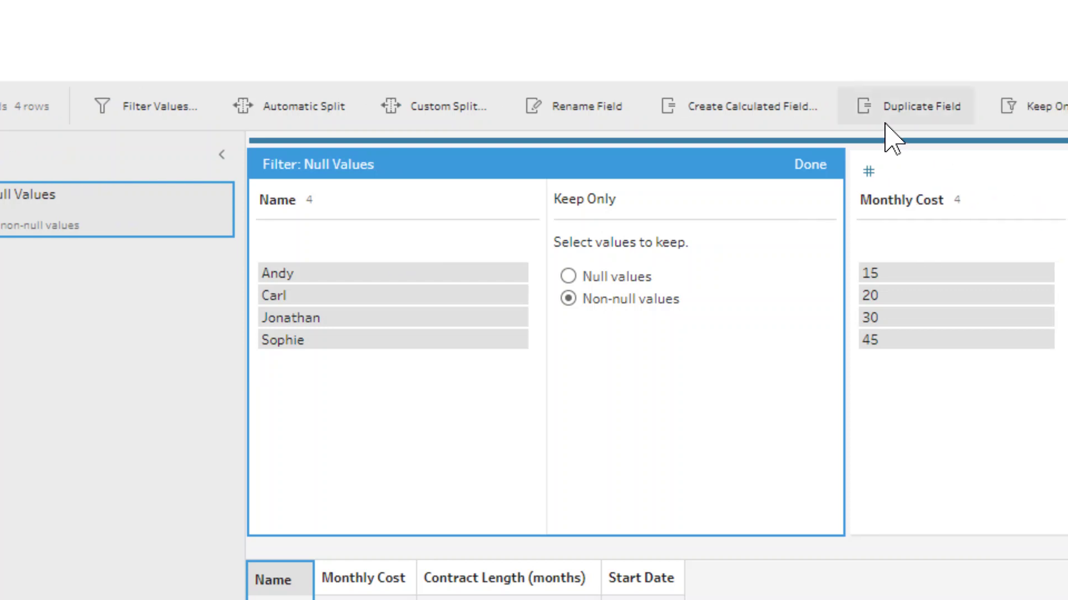
left_click(886, 164)
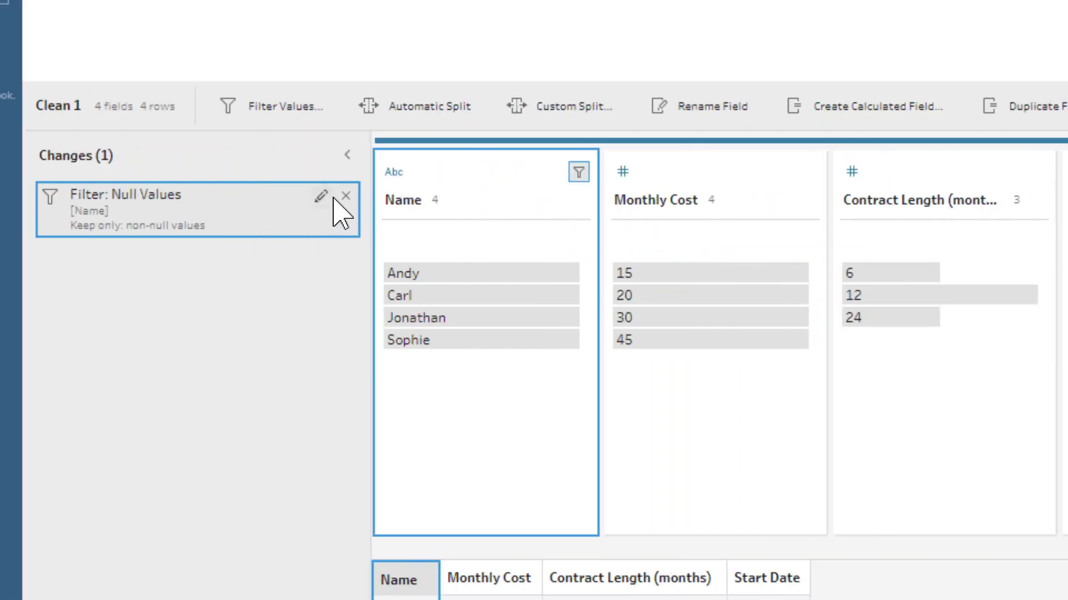
left_click(219, 196)
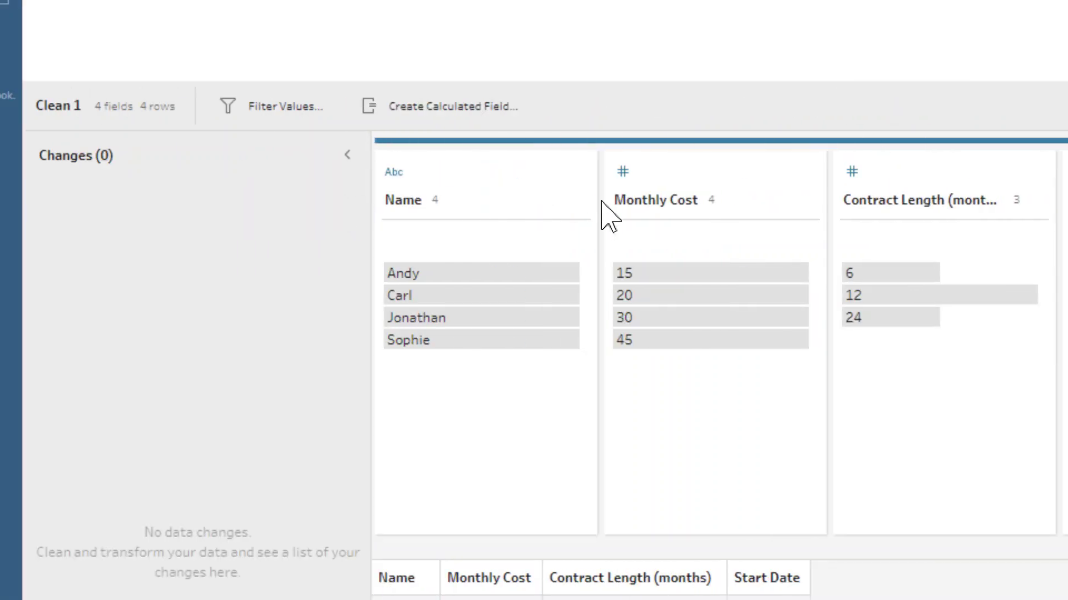
- Try a Selected Values filter on Monthly Cost, then close it without applying
left_click(808, 200)
mouse_move(822, 235)
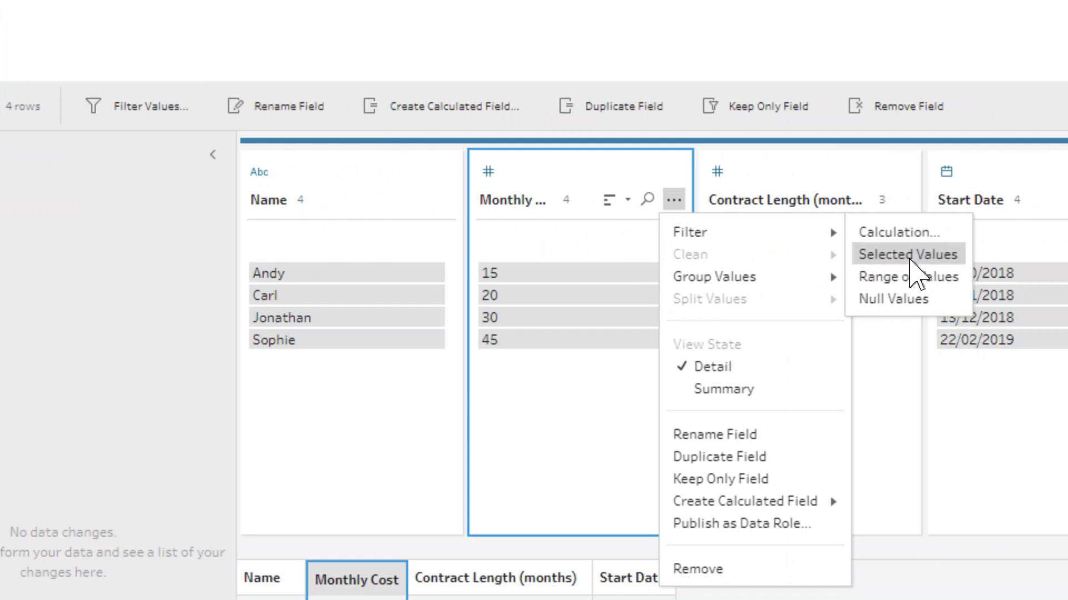
left_click(909, 255)
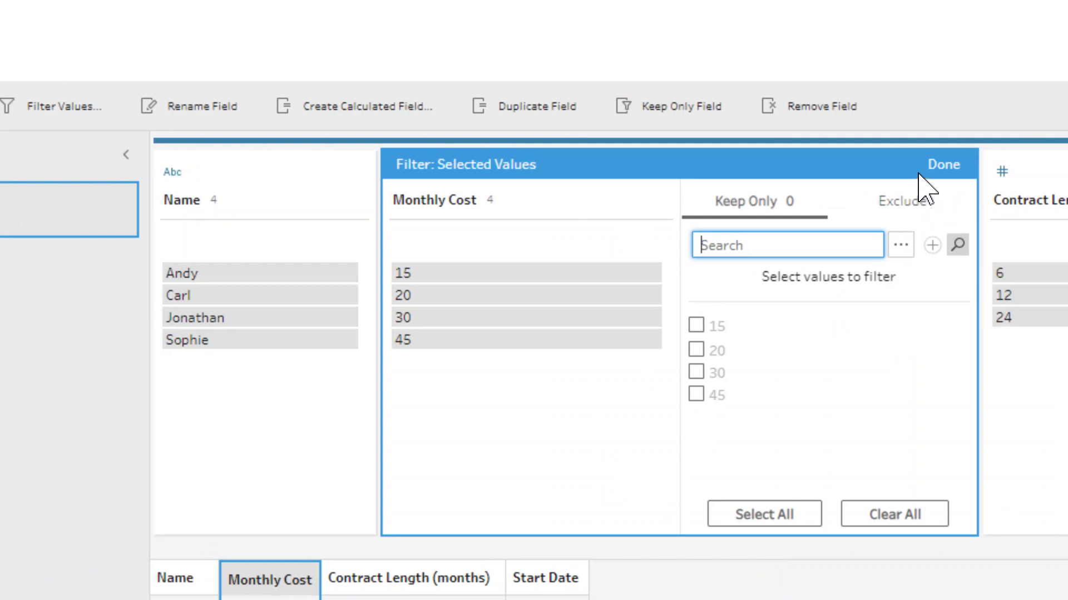
left_click(1017, 165)
- Filter Monthly Cost to a range of values from 15 to 30
left_click(586, 200)
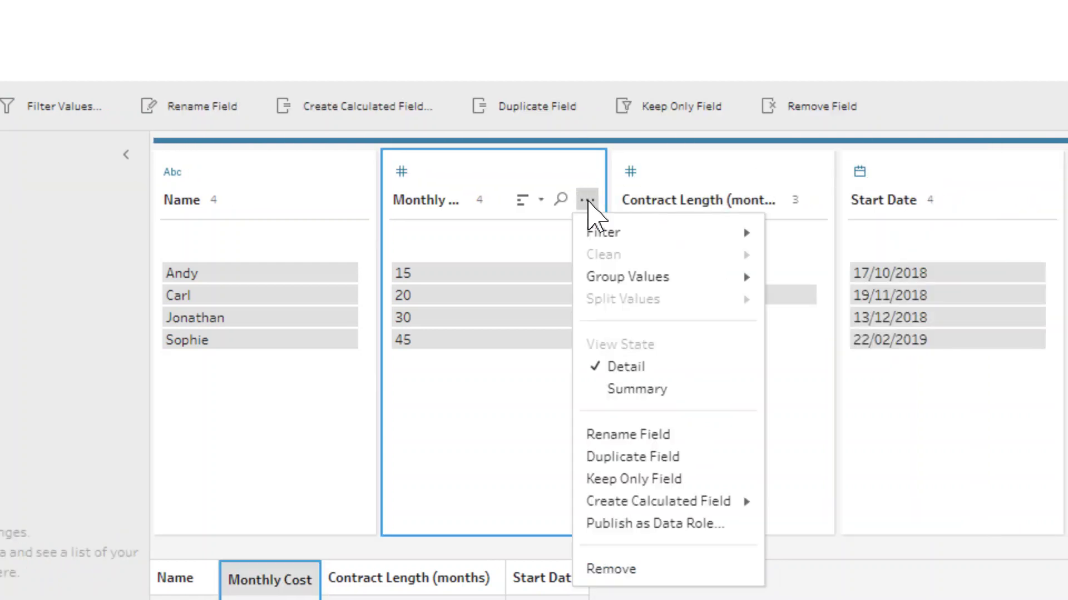
mouse_move(626, 238)
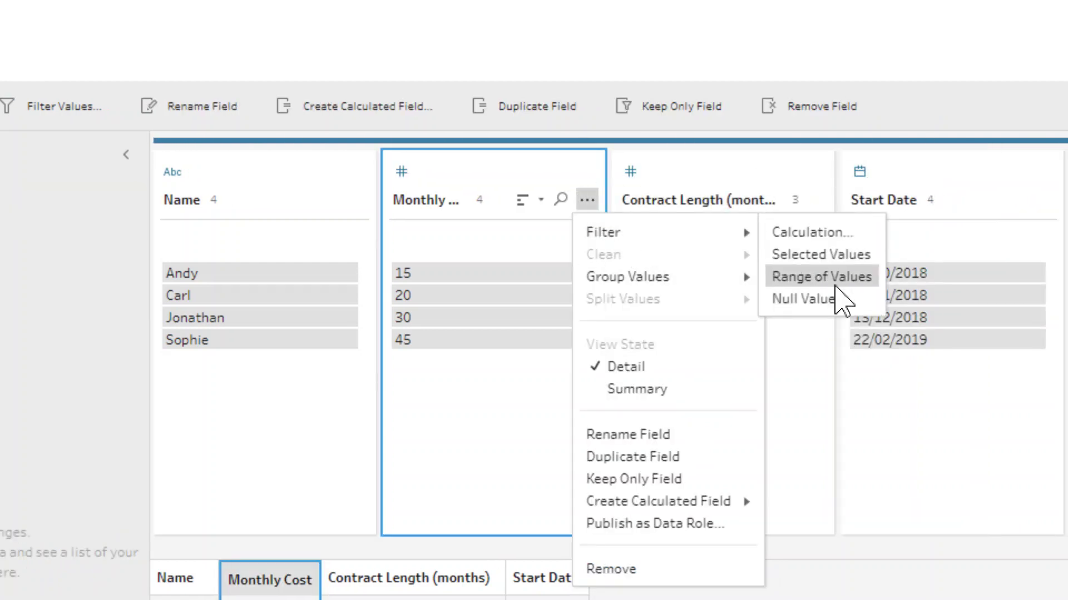
left_click(833, 281)
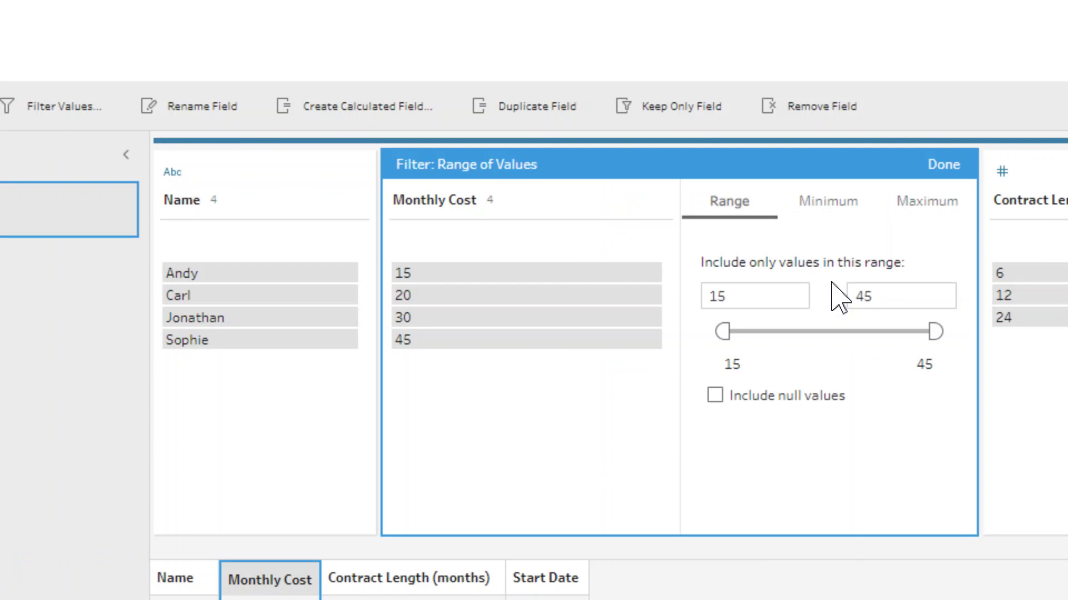
left_click_drag(935, 332, 819, 332)
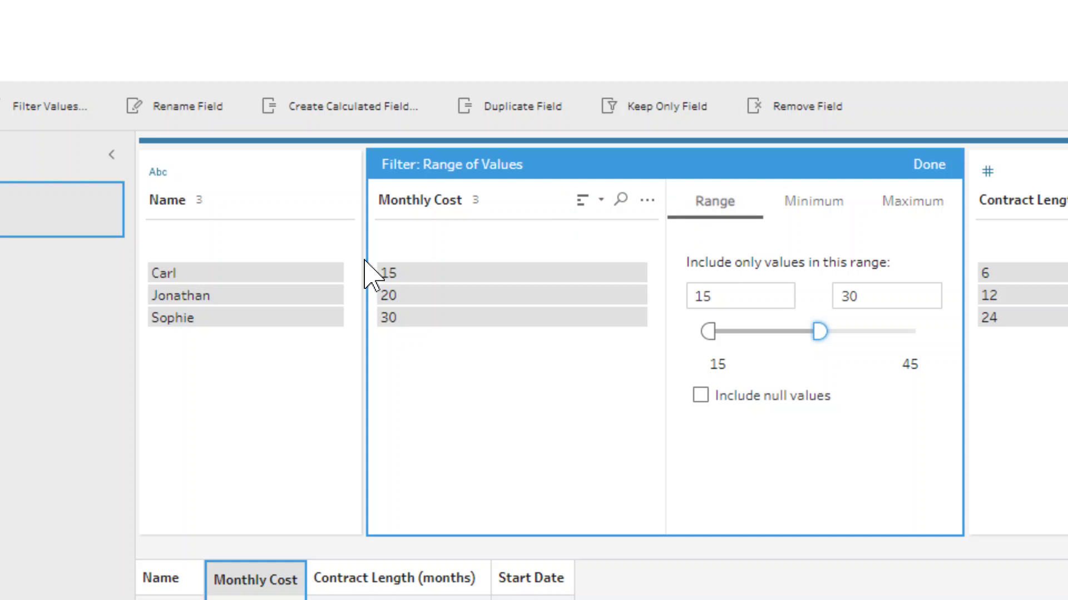
- Apply the Monthly Cost range filter and add a Start Date relative dates filter anchored to 05/10/2020
left_click(922, 173)
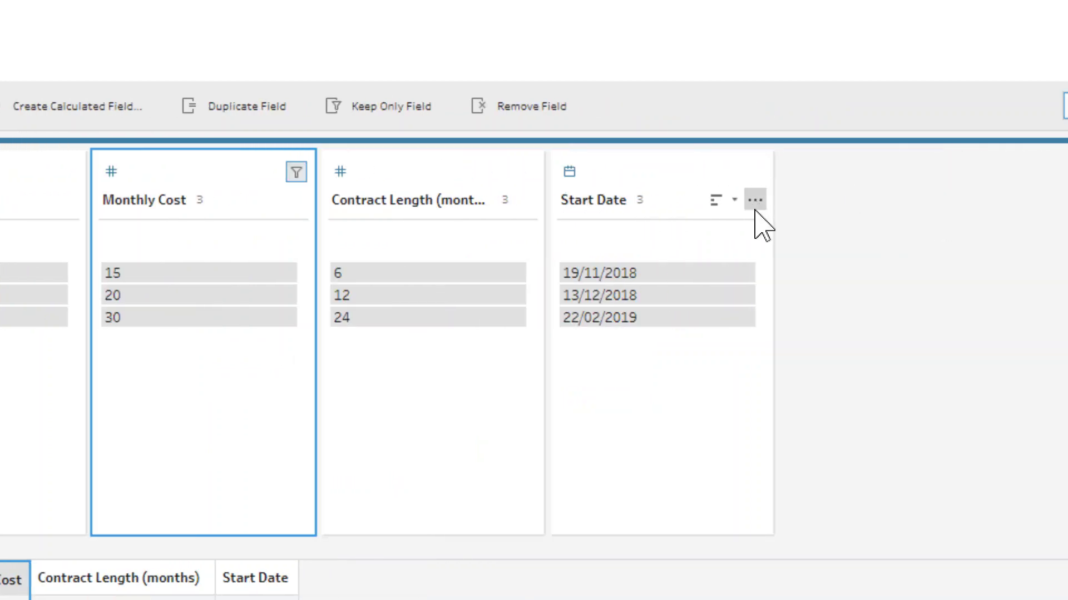
left_click(765, 200)
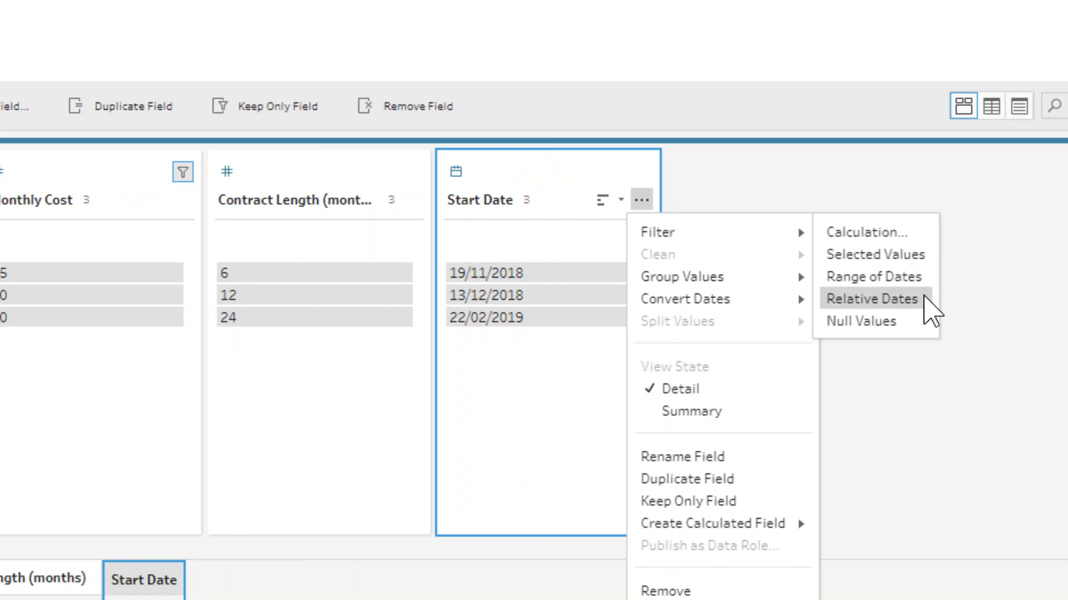
left_click(872, 299)
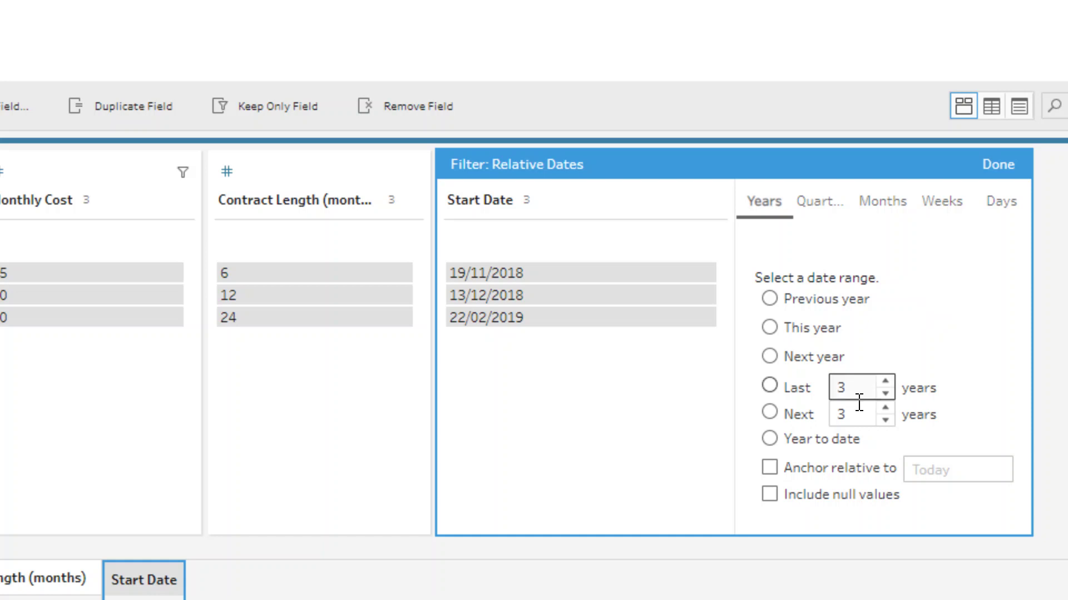
left_click(775, 468)
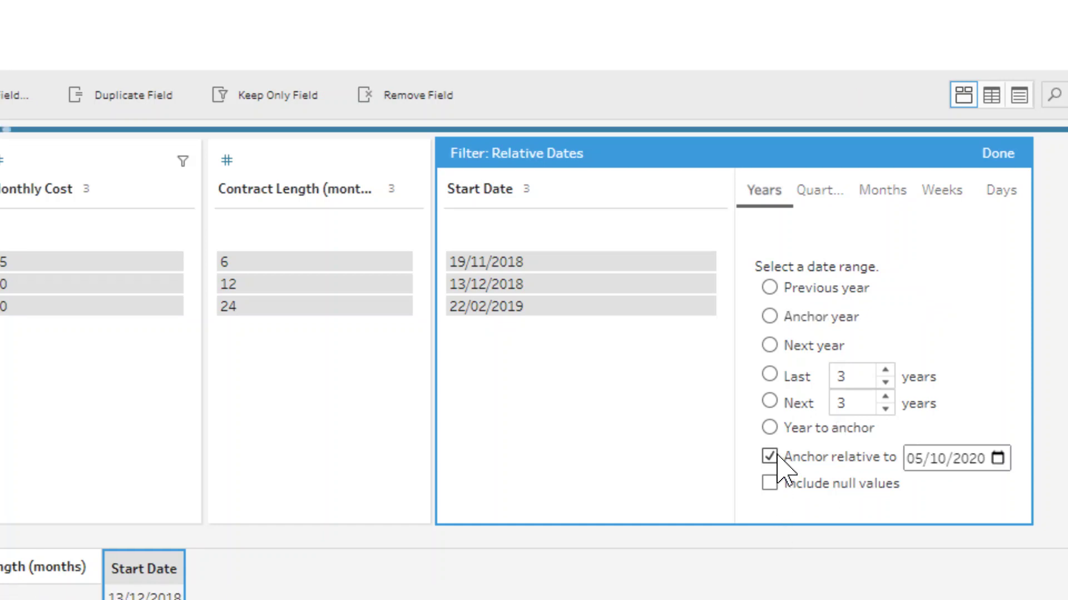
- Set the Start Date relative filter to the last 2 years
left_click(886, 382)
left_click(886, 383)
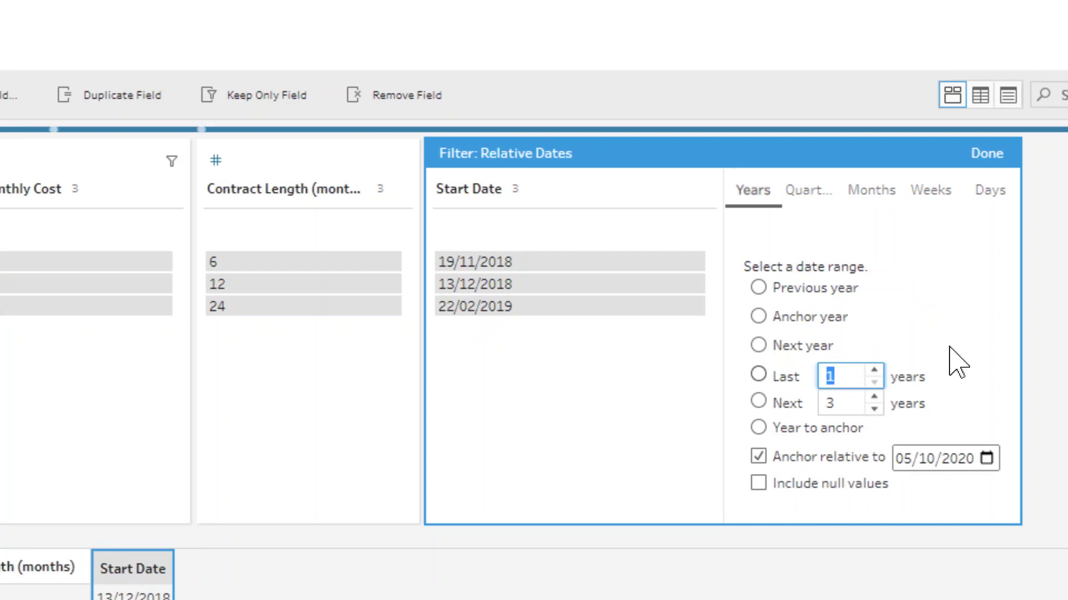
left_click(776, 384)
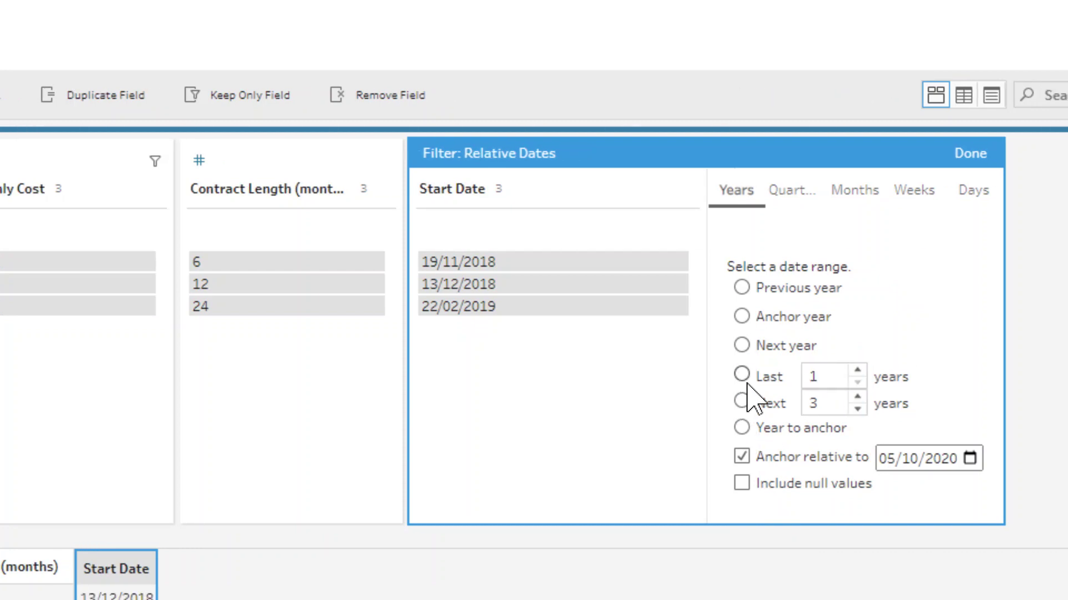
left_click(746, 382)
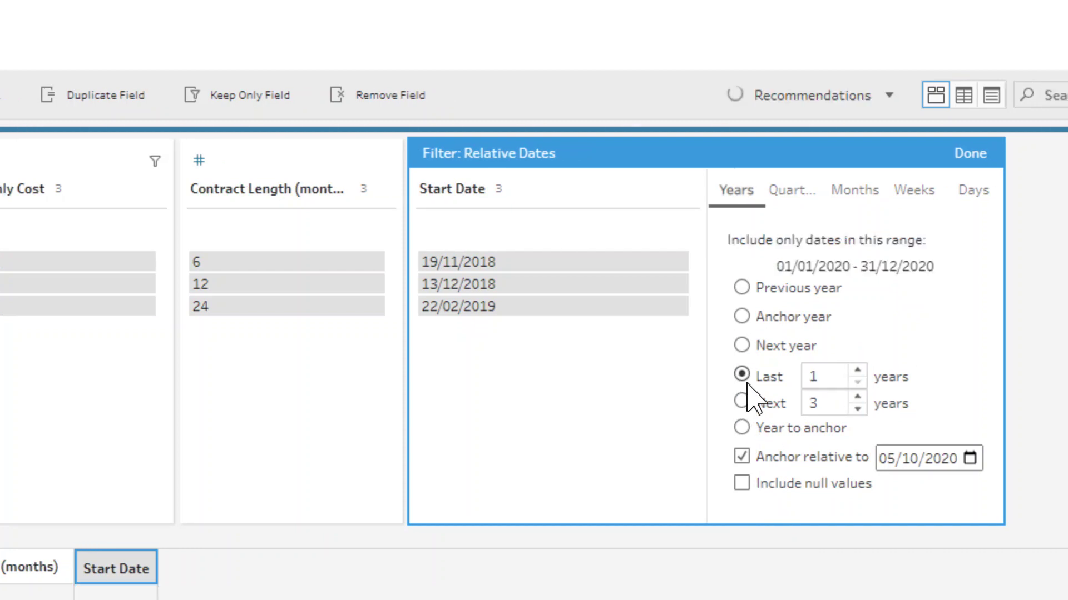
left_click(857, 370)
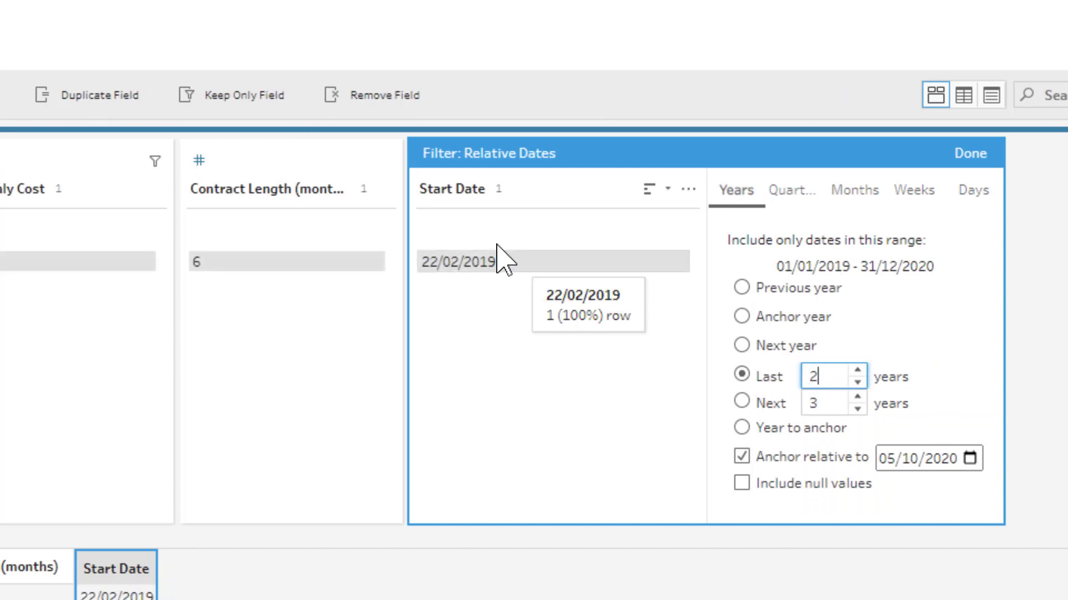